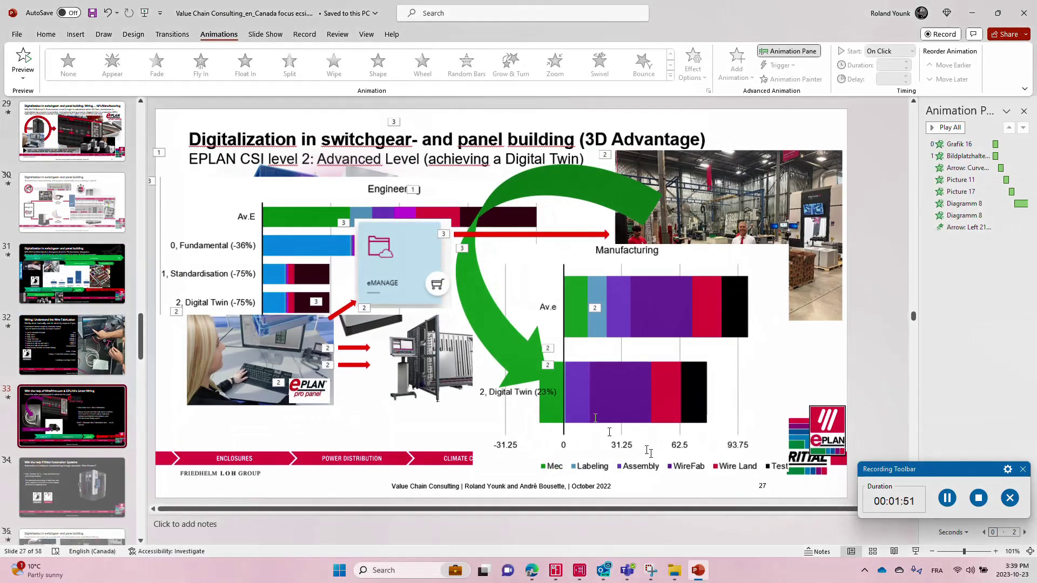
Switch from PowerPoint to the EPLAN Pro Panel HPU Panel project's 3D layout.
{"action": "left_click", "coordinate": [555, 573]}
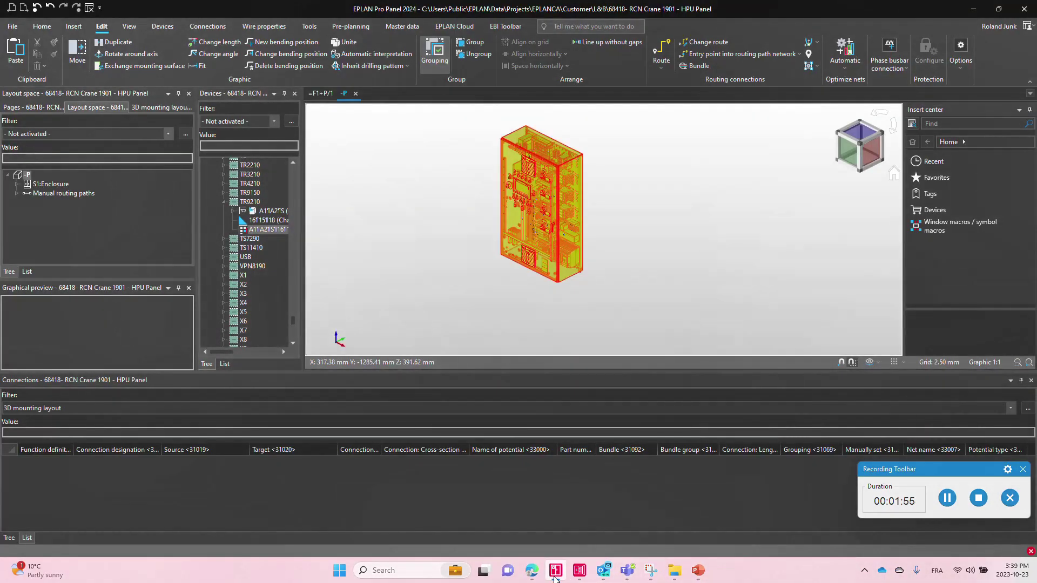
Close the Connections panel and go to the TR9210 time-delay relay in the 3D layout.
{"action": "left_click", "coordinate": [1031, 384]}
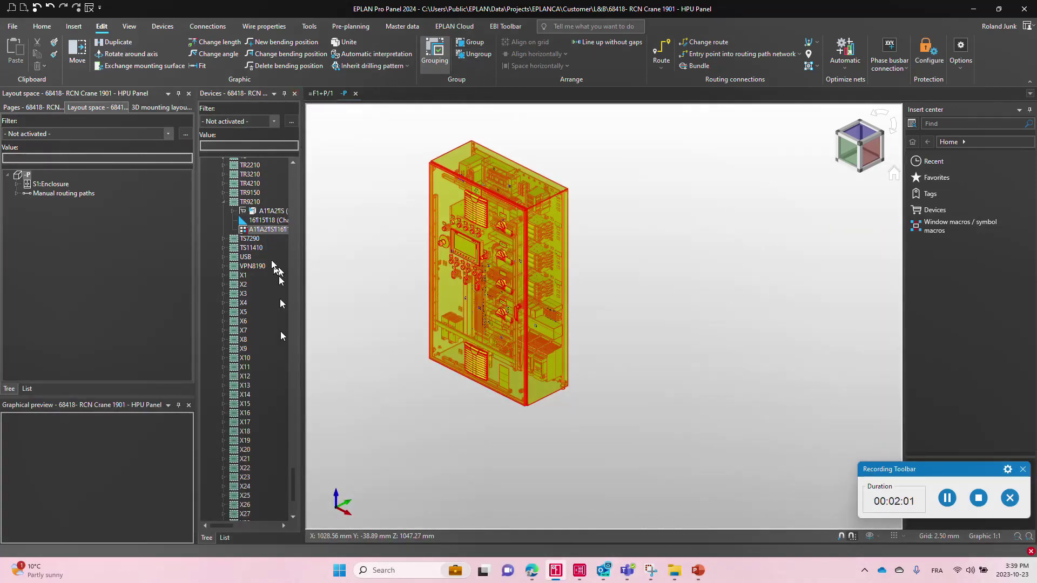
{"action": "right_click", "coordinate": [271, 230]}
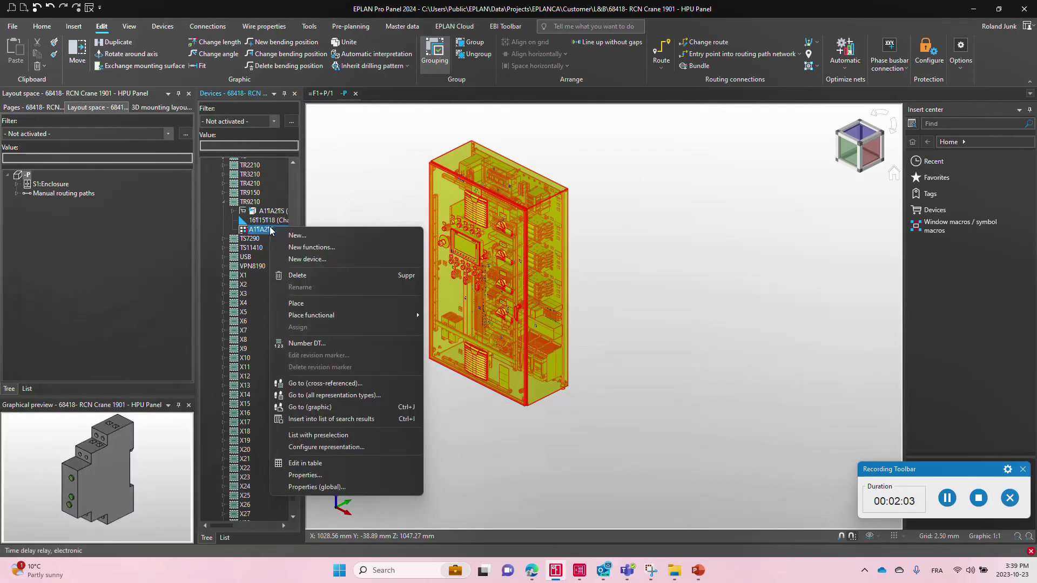
{"action": "left_click", "coordinate": [323, 407]}
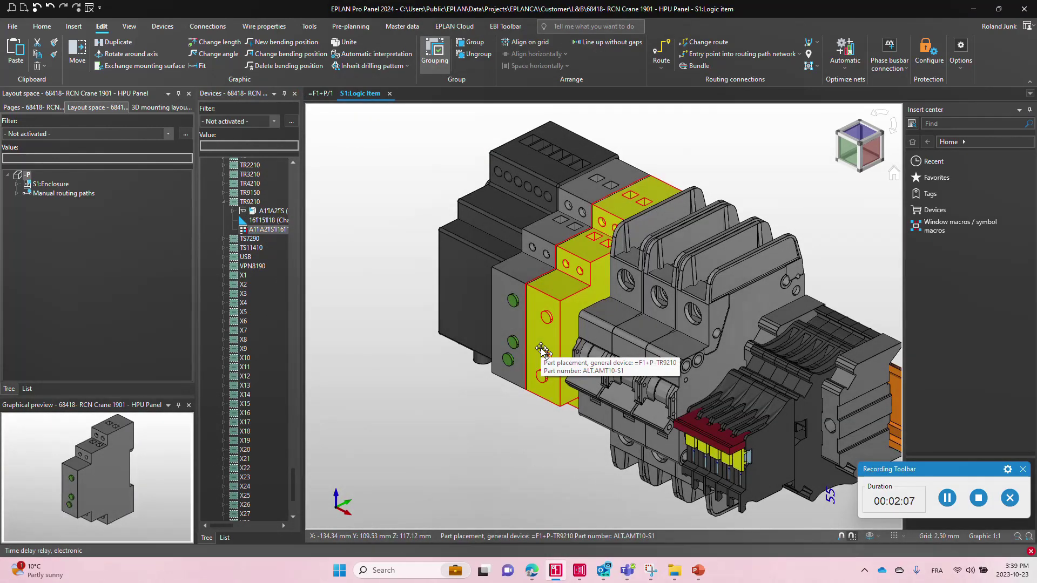
Show all S1:Enclosure items, doors included, and zoom out to the whole enclosure.
{"action": "left_click", "coordinate": [56, 184]}
{"action": "right_click", "coordinate": [56, 184]}
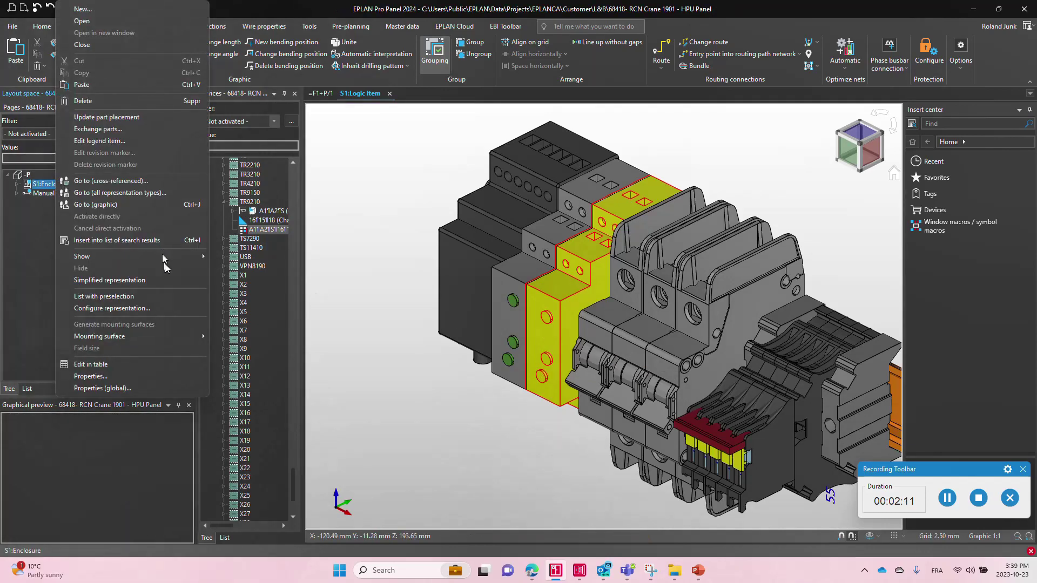
{"action": "mouse_move", "coordinate": [169, 260]}
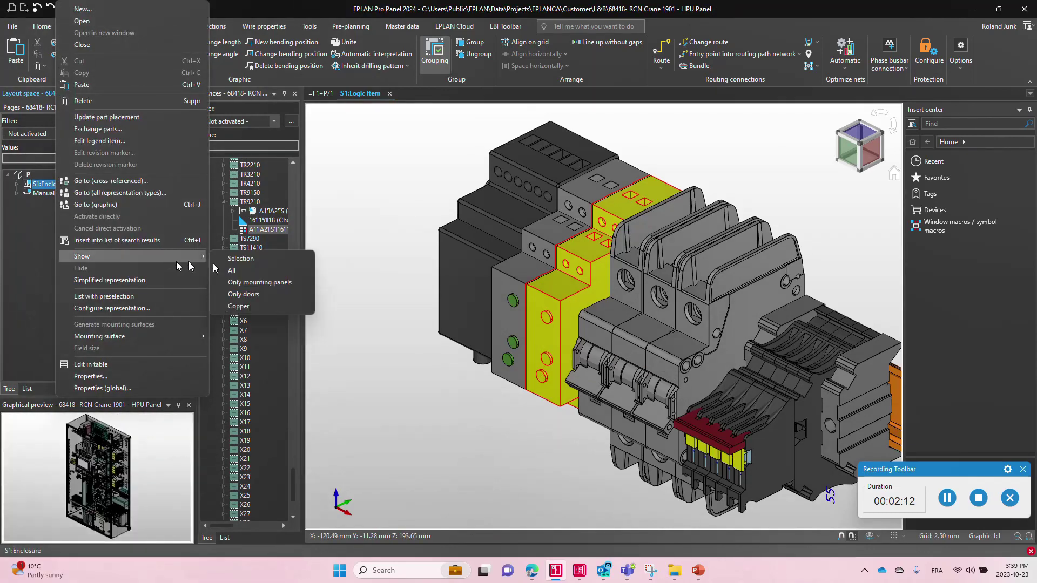
{"action": "left_click", "coordinate": [277, 271]}
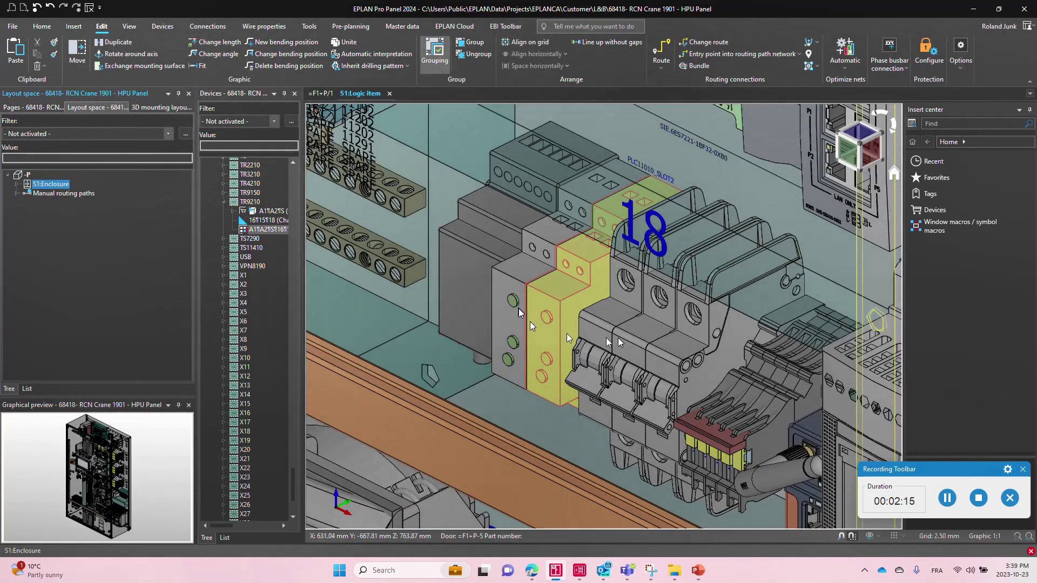
{"action": "scroll", "coordinate": [611, 309], "scroll_direction": "down", "scroll_amount": 3}
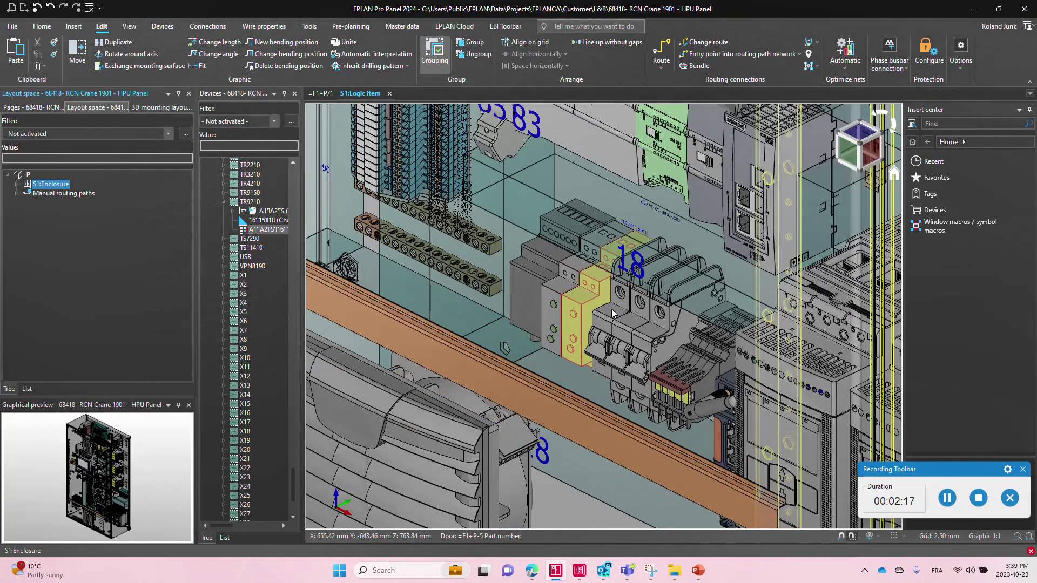
Run Route (layout space) to update all connections in the S1 enclosure.
{"action": "left_click", "coordinate": [656, 53]}
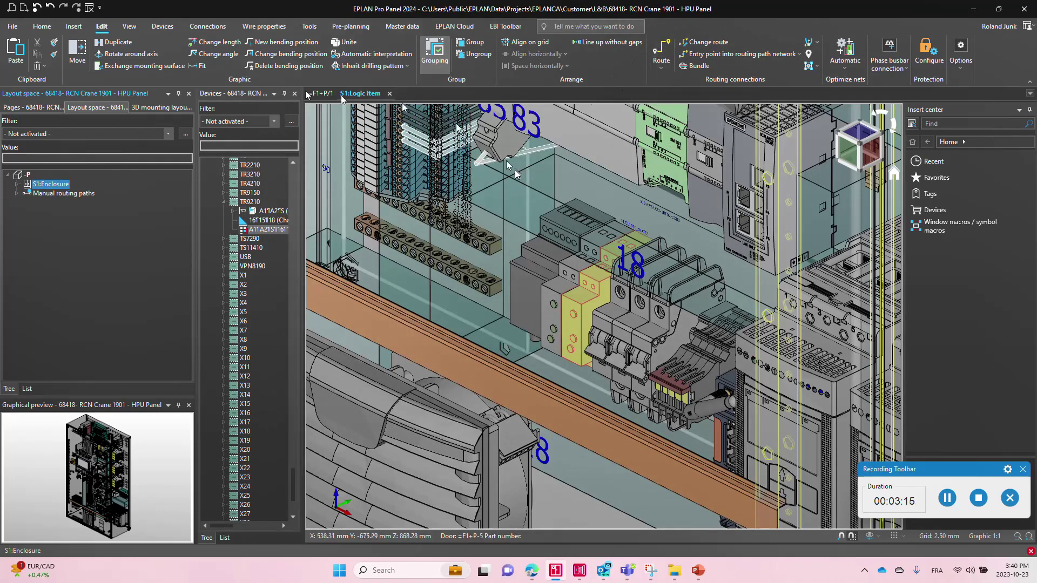
Show the Connections navigator list and check wire 5's routed connection length.
{"action": "left_click", "coordinate": [204, 27]}
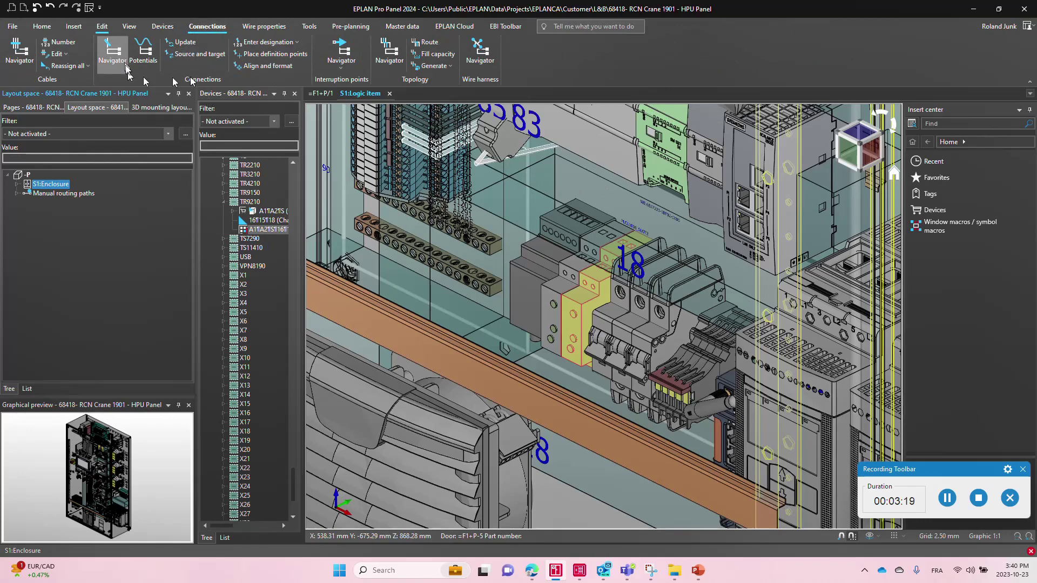
{"action": "left_click", "coordinate": [112, 52]}
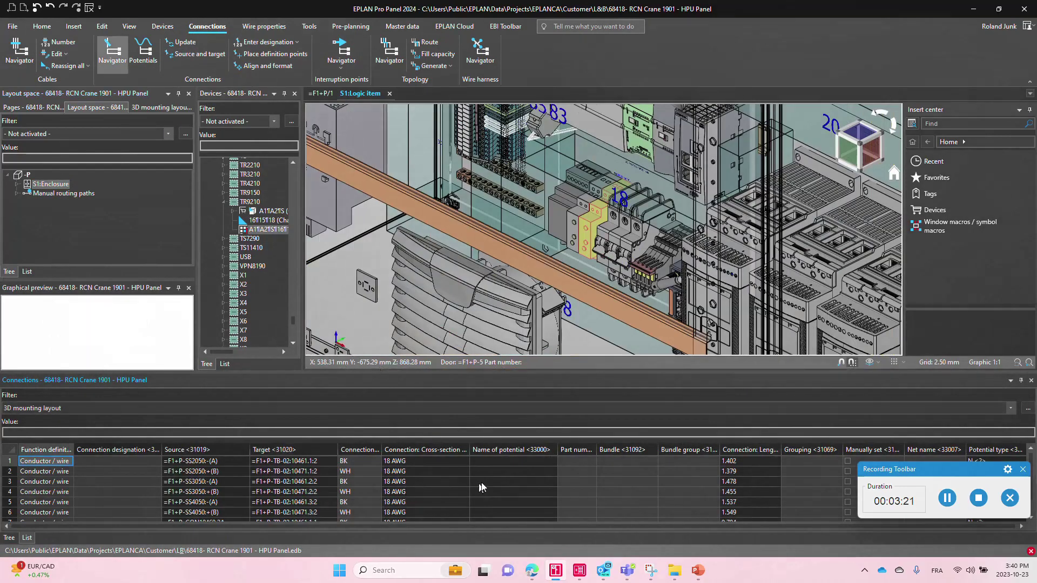
{"action": "left_click", "coordinate": [739, 501]}
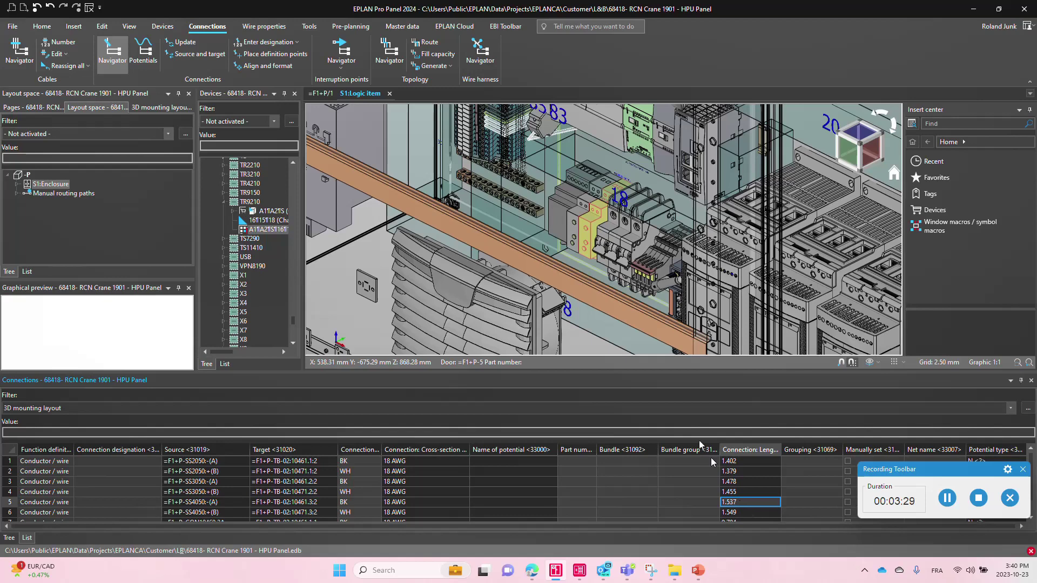
Start a File > Import > Routing connections and browse for its data source file.
{"action": "left_click", "coordinate": [8, 28]}
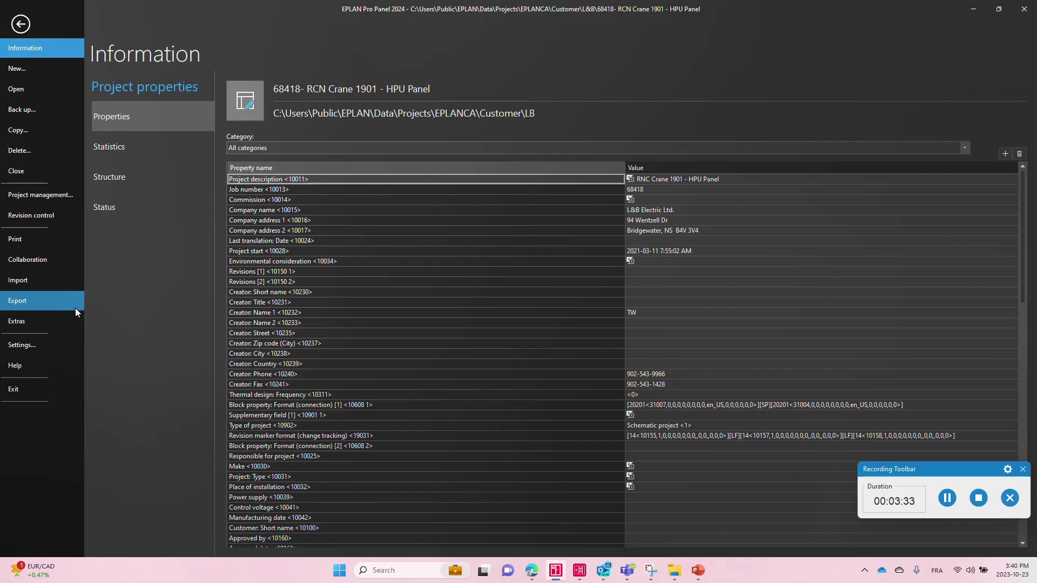
{"action": "left_click", "coordinate": [24, 281]}
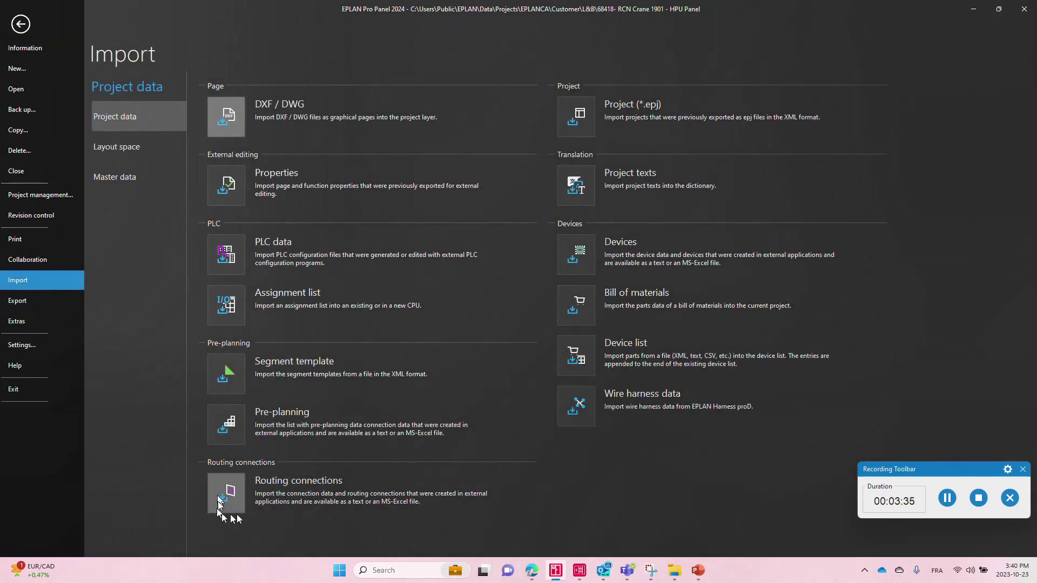
{"action": "left_click", "coordinate": [221, 491]}
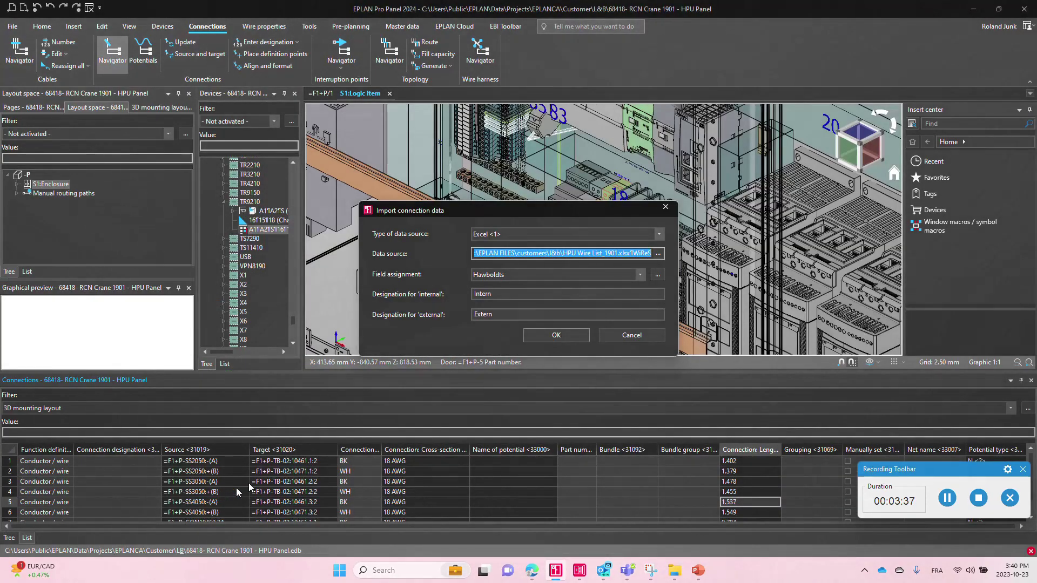
{"action": "left_click", "coordinate": [658, 254]}
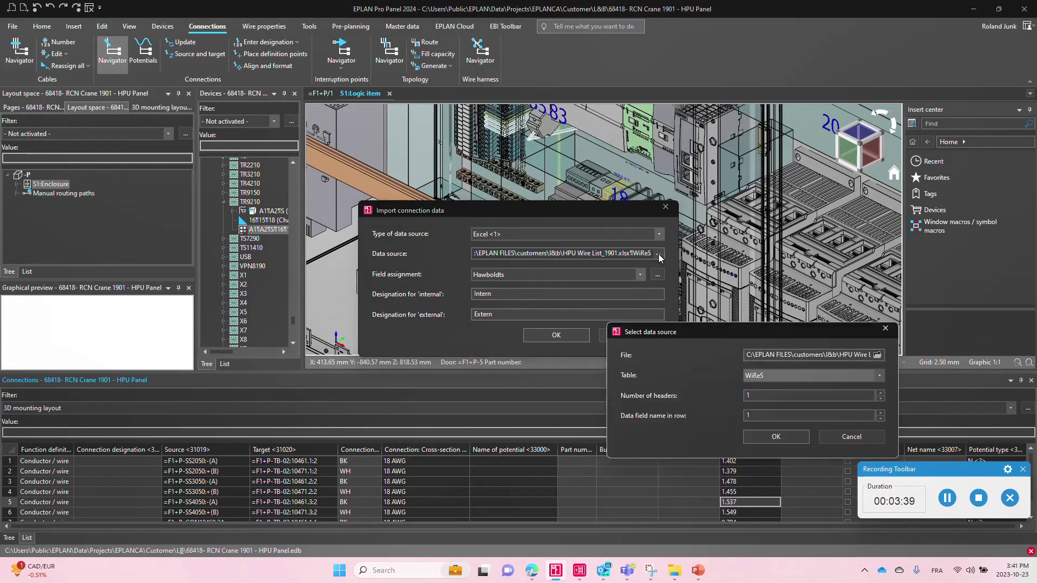
{"action": "left_click", "coordinate": [879, 355]}
Select HPU Wire List_1901.xlsx and also open it in Excel.
{"action": "left_click", "coordinate": [410, 303]}
{"action": "right_click", "coordinate": [416, 302]}
{"action": "left_click", "coordinate": [401, 303]}
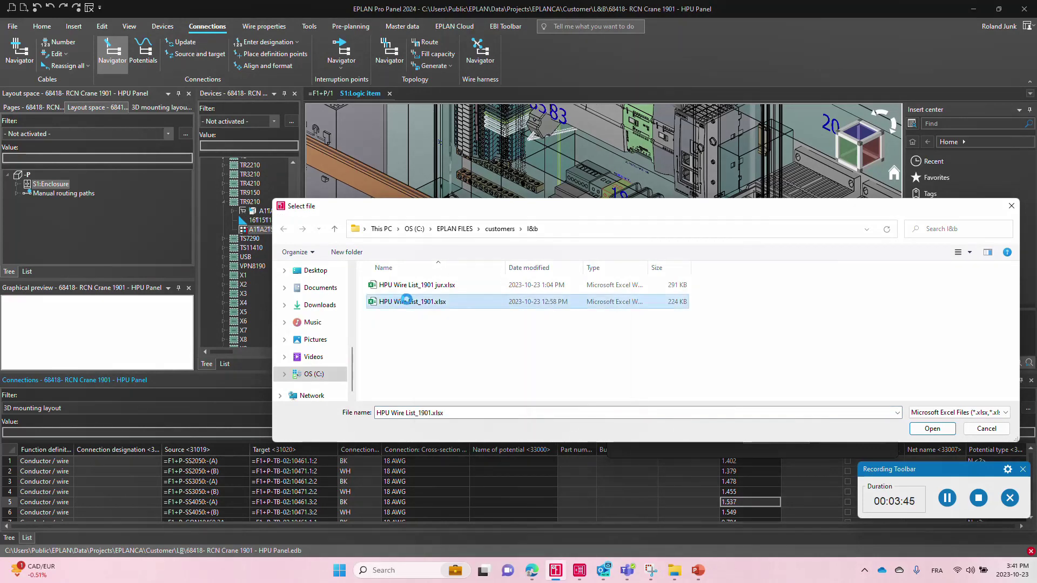
{"action": "right_click", "coordinate": [401, 303]}
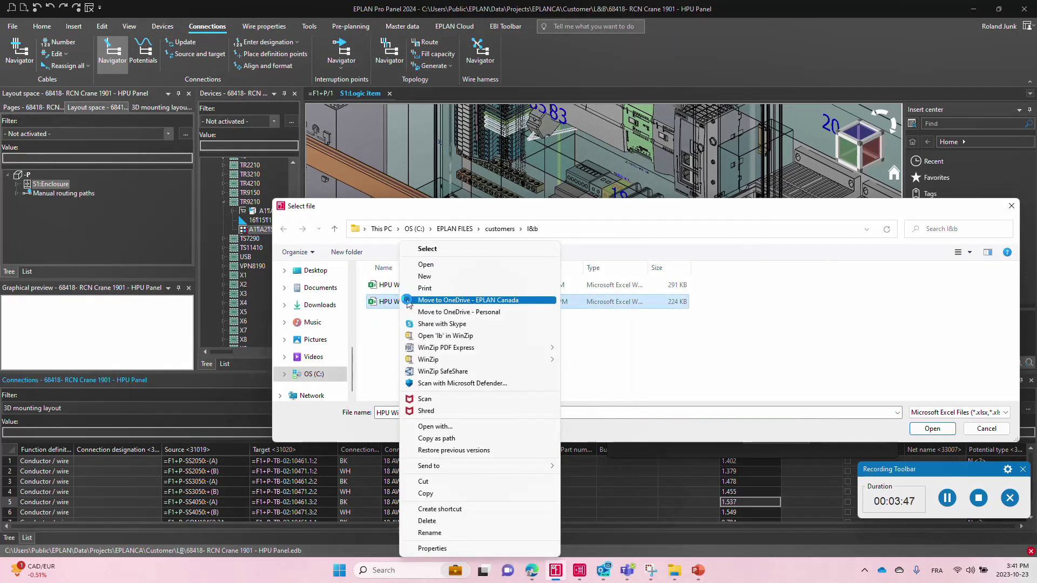
{"action": "left_click", "coordinate": [425, 265]}
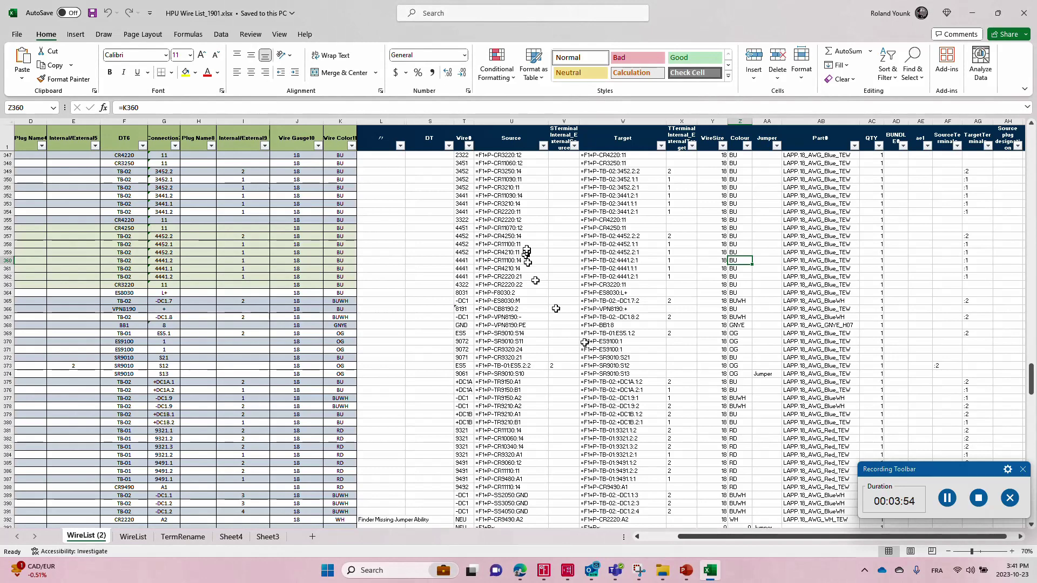
Select the WiReS named range and inspect the Source, Colour and LAPP.18_AWG_Blue_TEW part cells.
{"action": "left_click", "coordinate": [513, 238]}
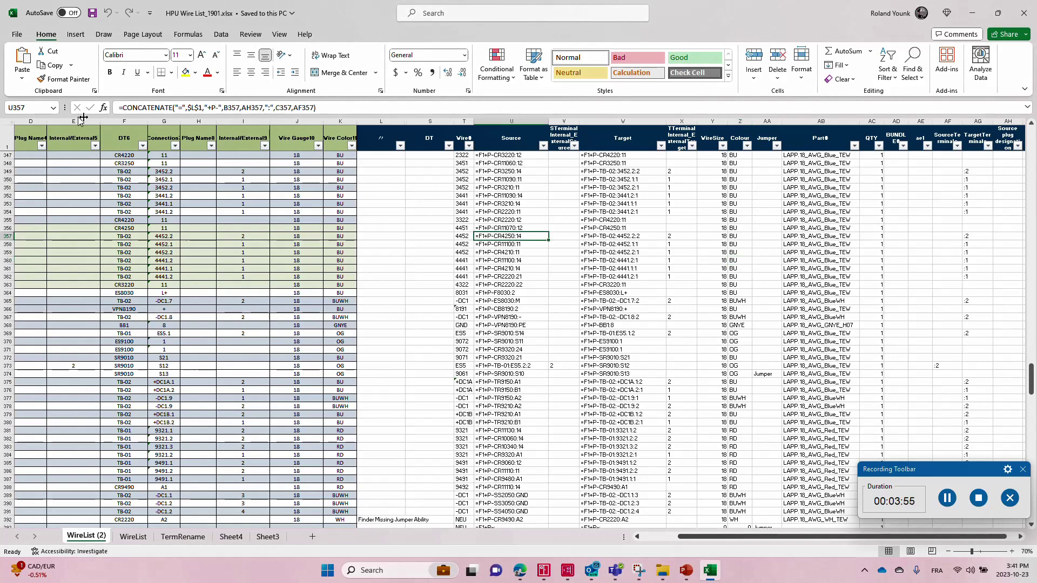
{"action": "left_click", "coordinate": [52, 108]}
{"action": "left_click", "coordinate": [37, 121]}
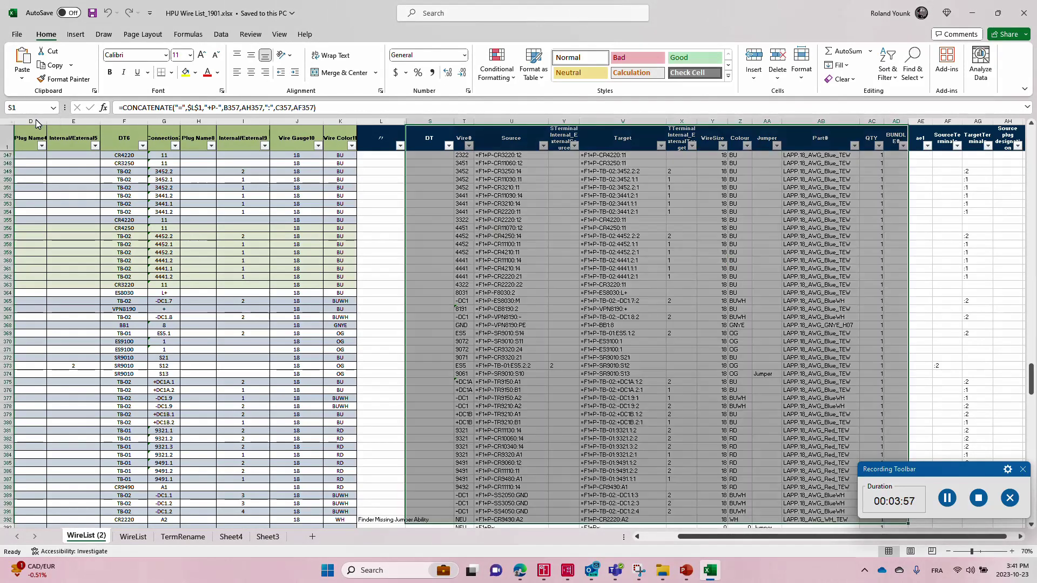
{"action": "left_click", "coordinate": [444, 189]}
{"action": "left_click", "coordinate": [505, 194]}
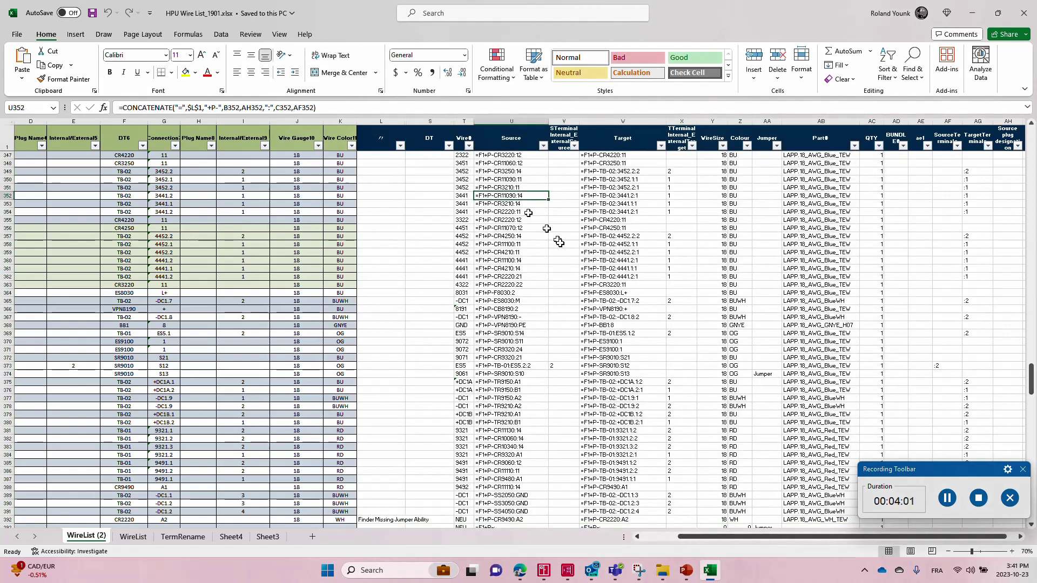
{"action": "left_click", "coordinate": [590, 203]}
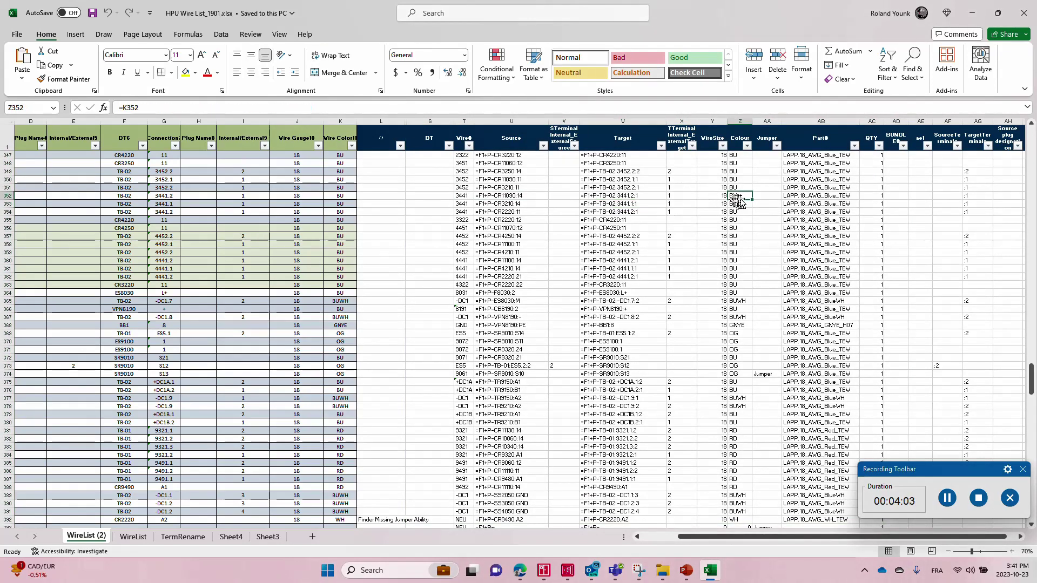
{"action": "left_click", "coordinate": [805, 196]}
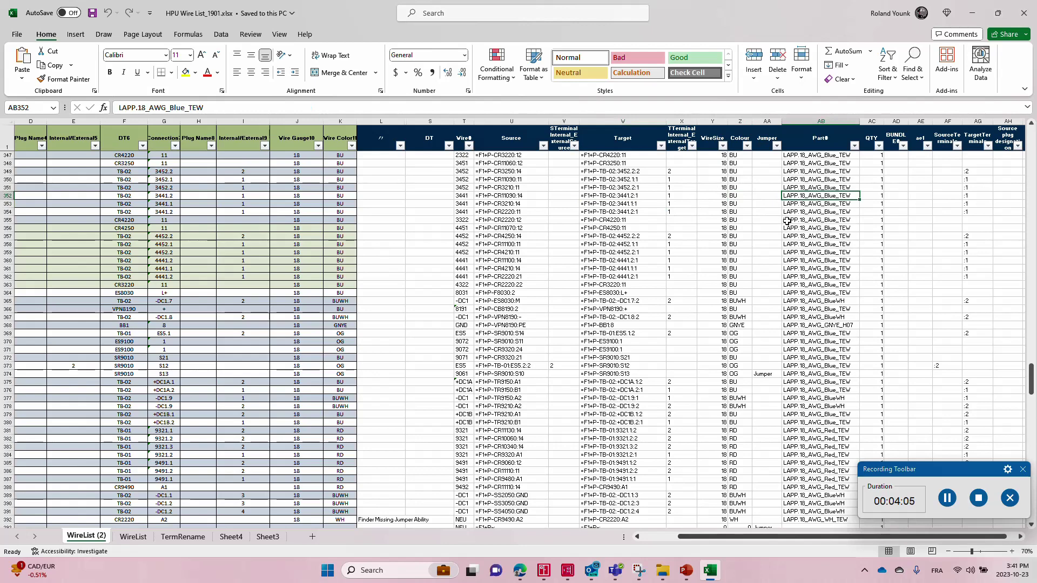
Close Excel and use HPU Wire List_1901.xlsx, sheet WiReS, with the Hawboldts field assignment as source.
{"action": "left_click", "coordinate": [1023, 12]}
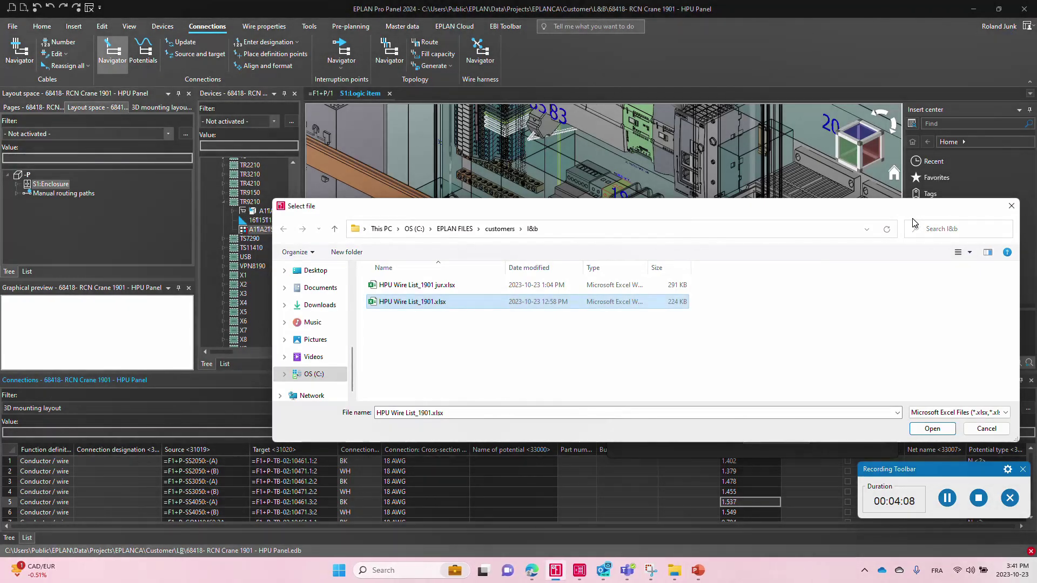
{"action": "left_click", "coordinate": [931, 429]}
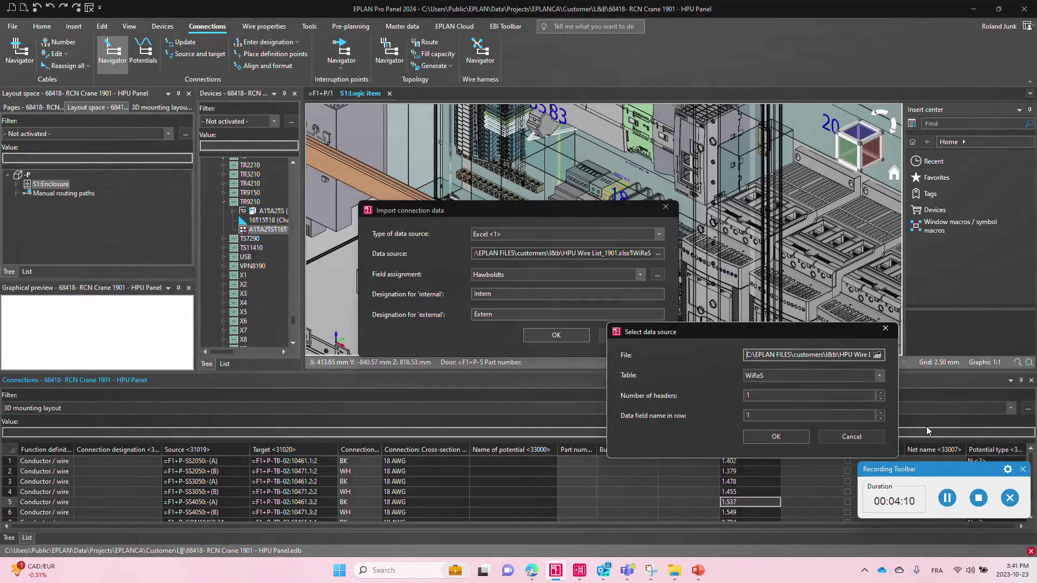
{"action": "left_click", "coordinate": [753, 376]}
{"action": "left_click", "coordinate": [748, 415]}
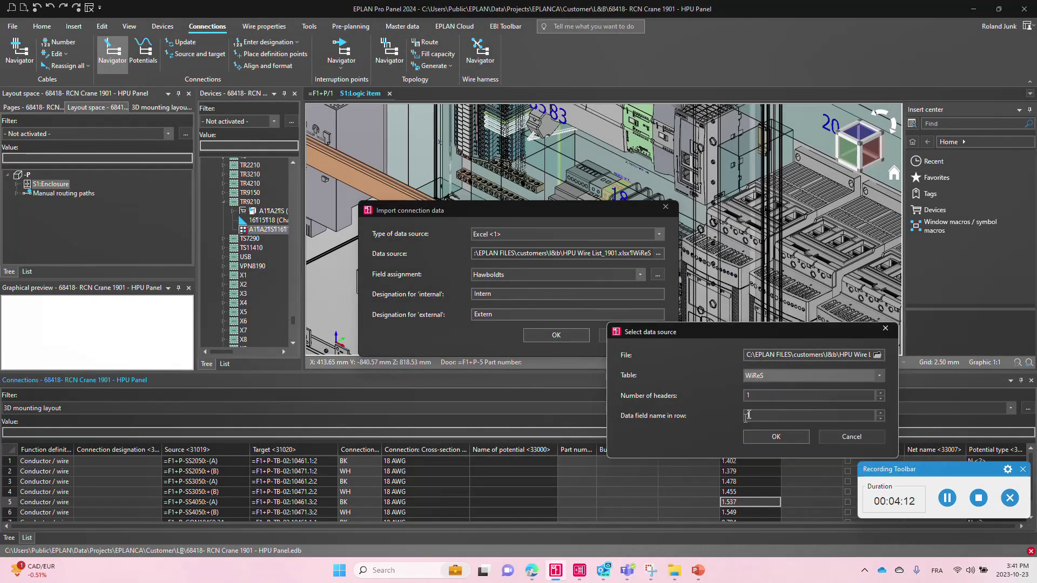
{"action": "left_click", "coordinate": [776, 436]}
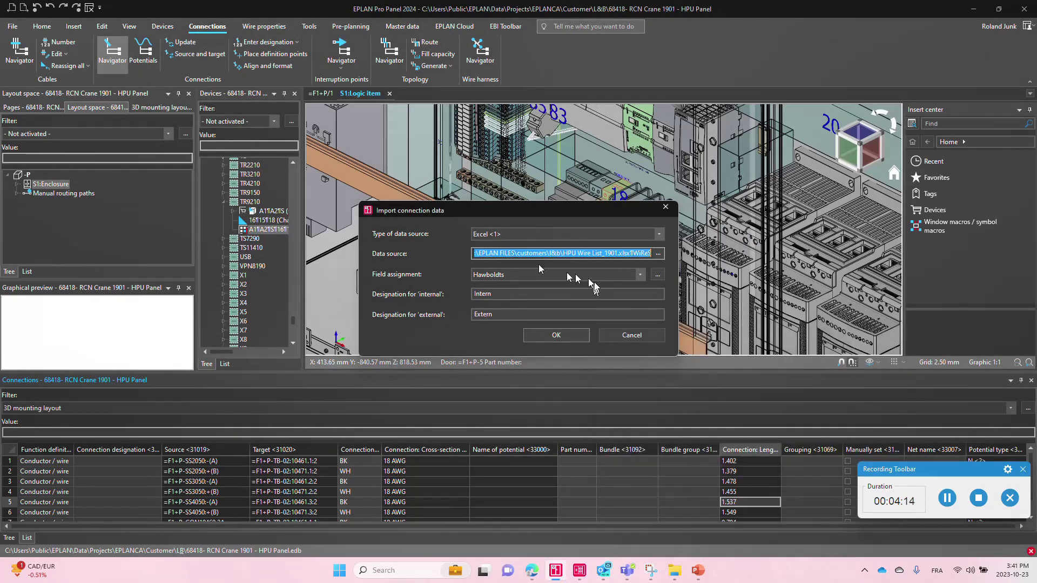
{"action": "left_click", "coordinate": [656, 274]}
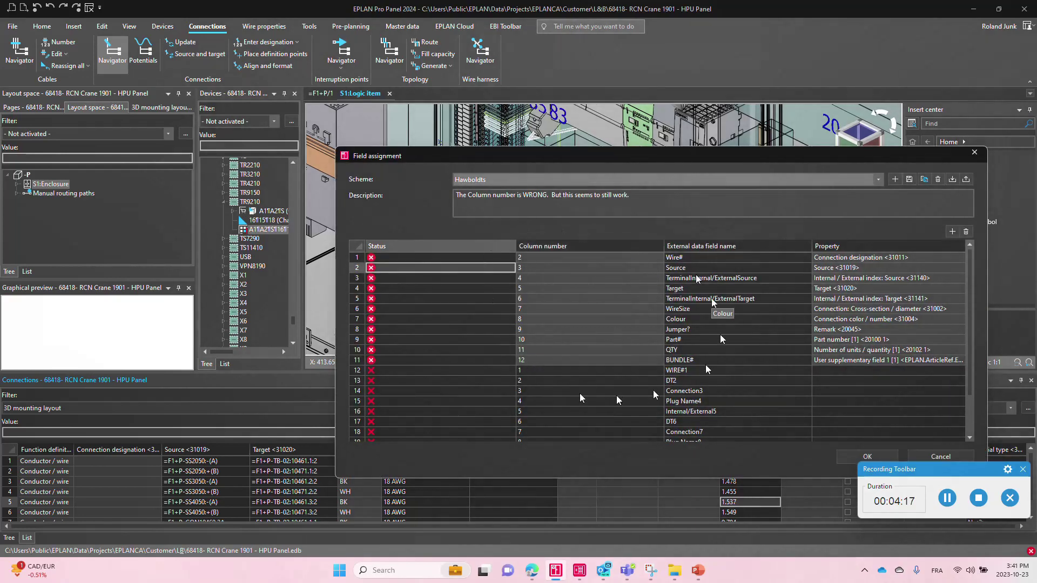
{"action": "left_click", "coordinate": [867, 456]}
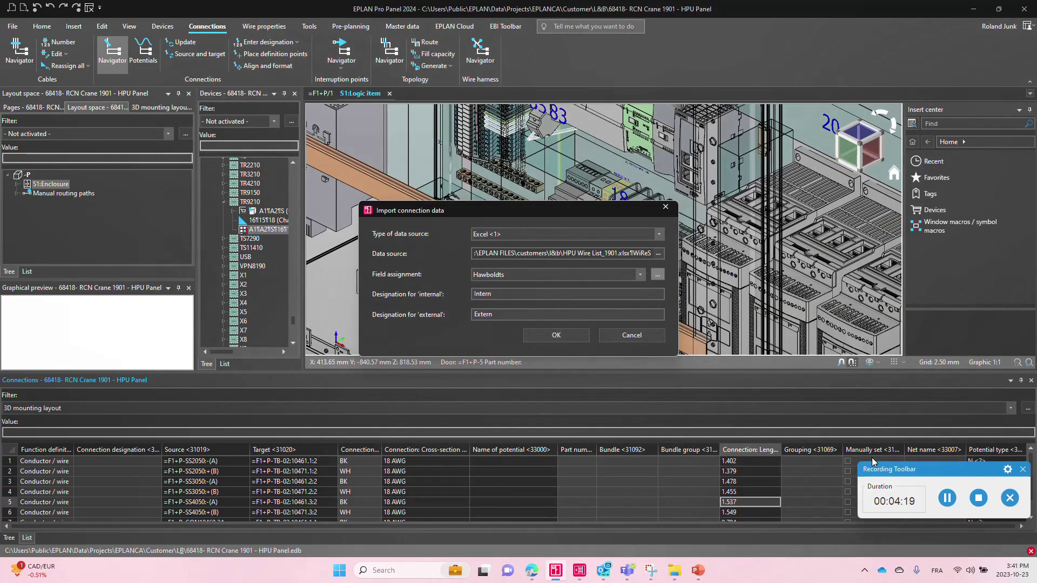
Import the wire list, synchronize routing connections, and acknowledge the success message.
{"action": "left_click", "coordinate": [572, 335]}
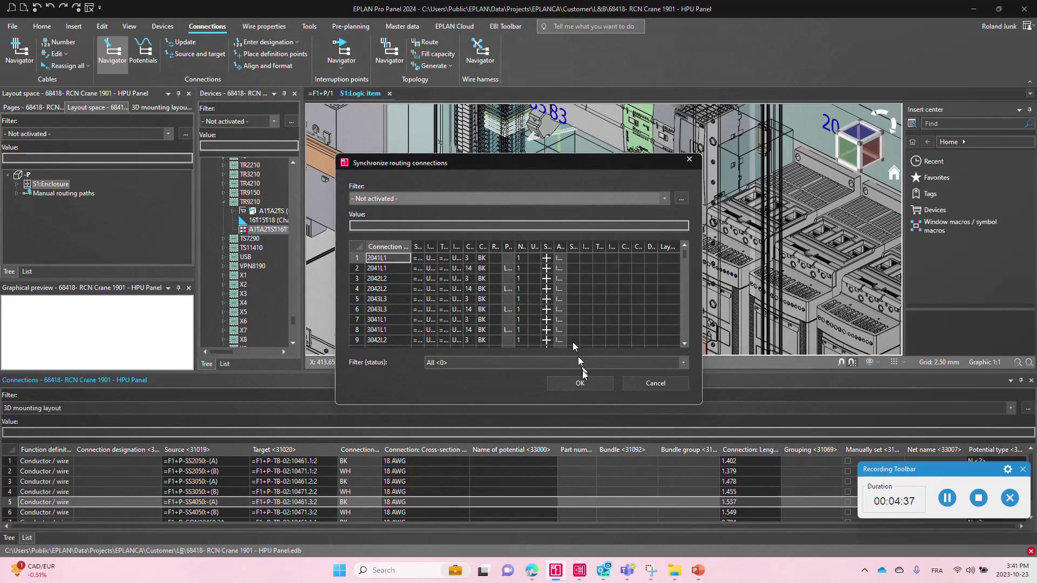
{"action": "left_click", "coordinate": [592, 383]}
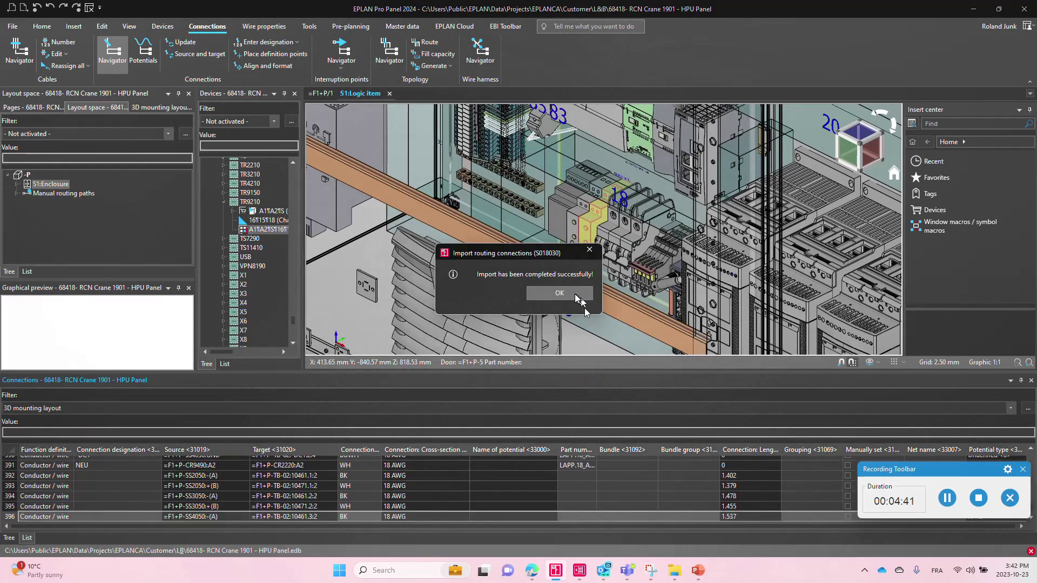
{"action": "left_click", "coordinate": [559, 293]}
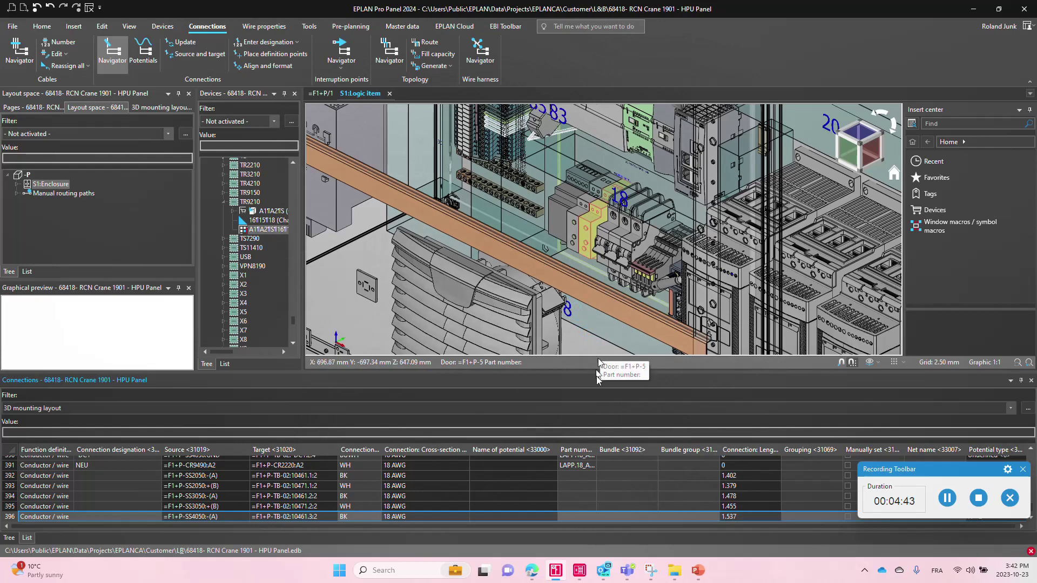
Minimize PowerPoint and open order 68418 build 1 in EPLAN Smart Production.
{"action": "left_click", "coordinate": [972, 9]}
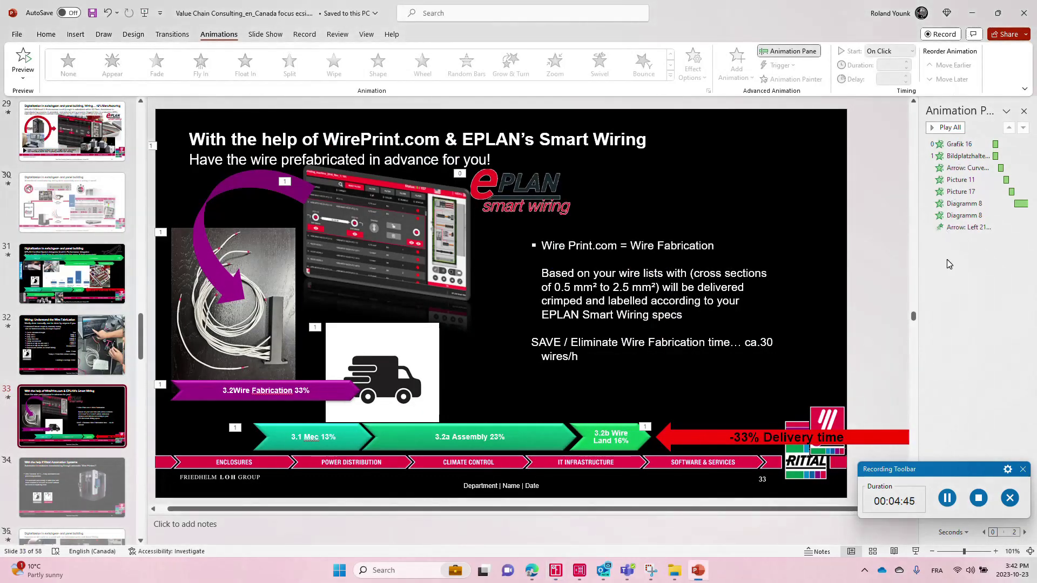
{"action": "left_click", "coordinate": [969, 19]}
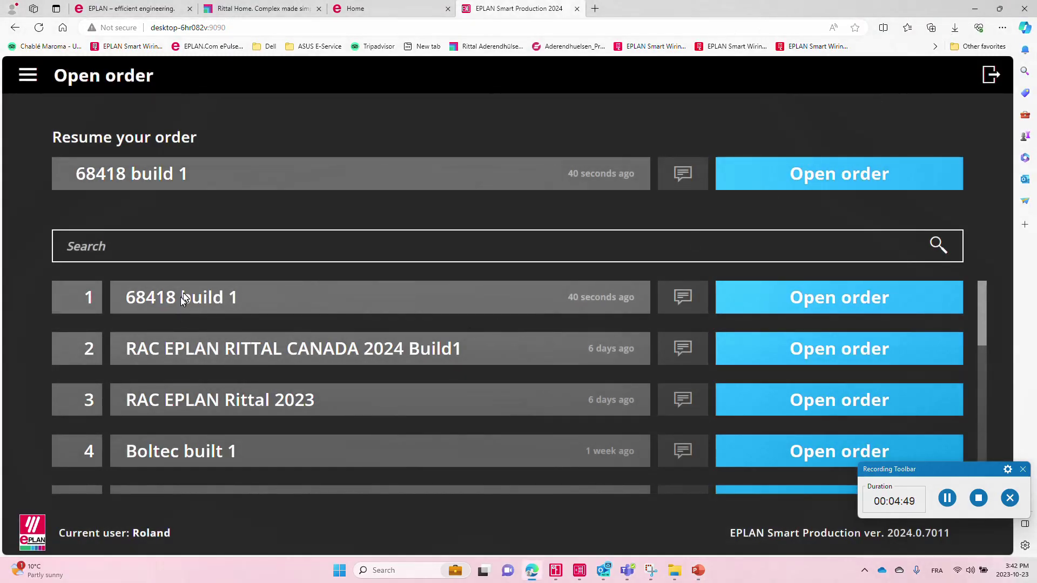
{"action": "left_click", "coordinate": [793, 298]}
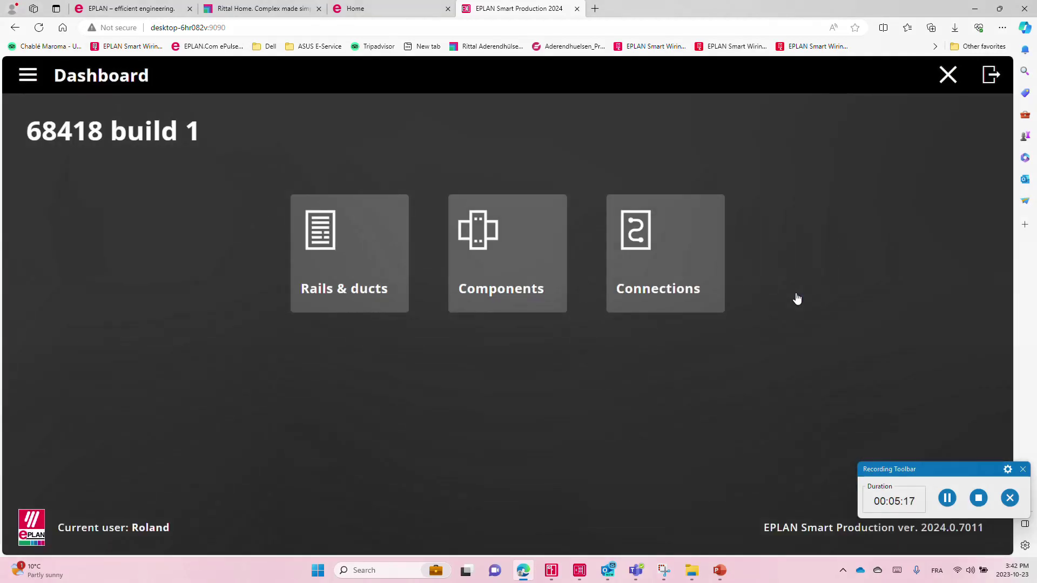
Open the Connections view of order 68418 build 1 from its dashboard.
{"action": "left_click", "coordinate": [650, 270]}
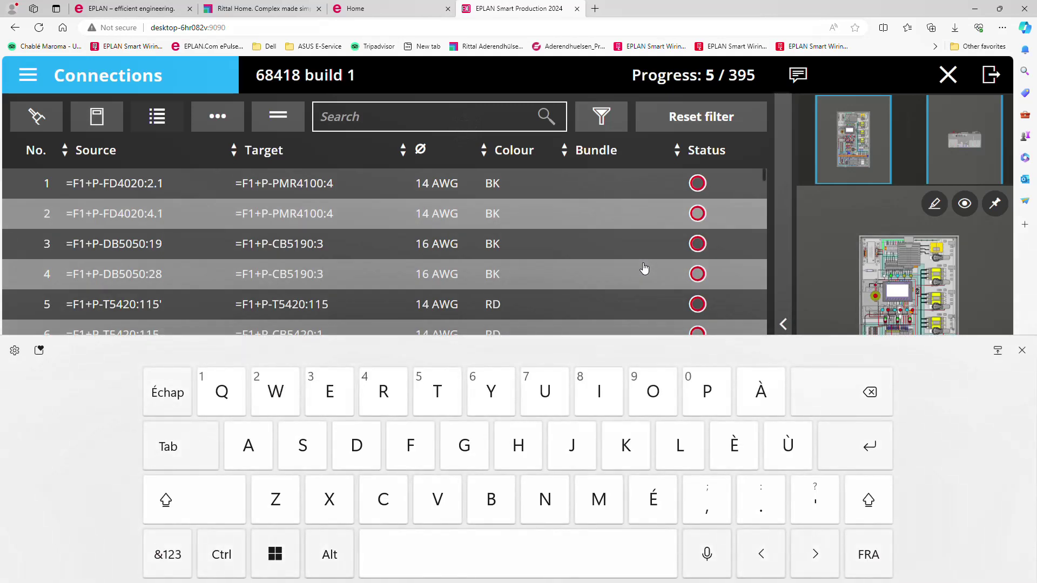
Search connections for Tr9210 and expand wire 4 (TR9210:A1 to +DC1B.1:2, 0.404 m).
{"action": "type", "text": "Tr"}
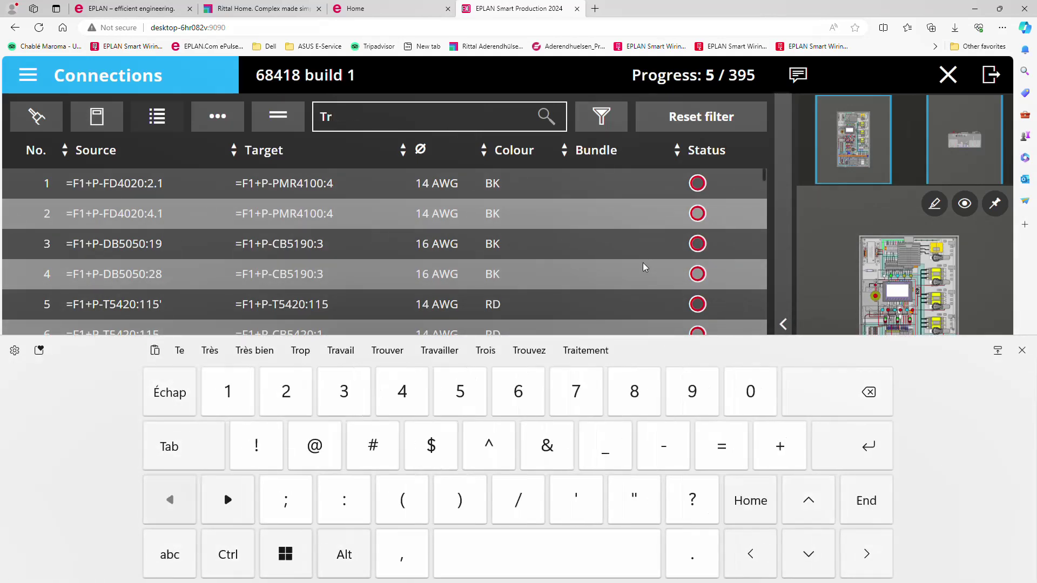
{"action": "type", "text": "9210"}
{"action": "key", "text": "Return"}
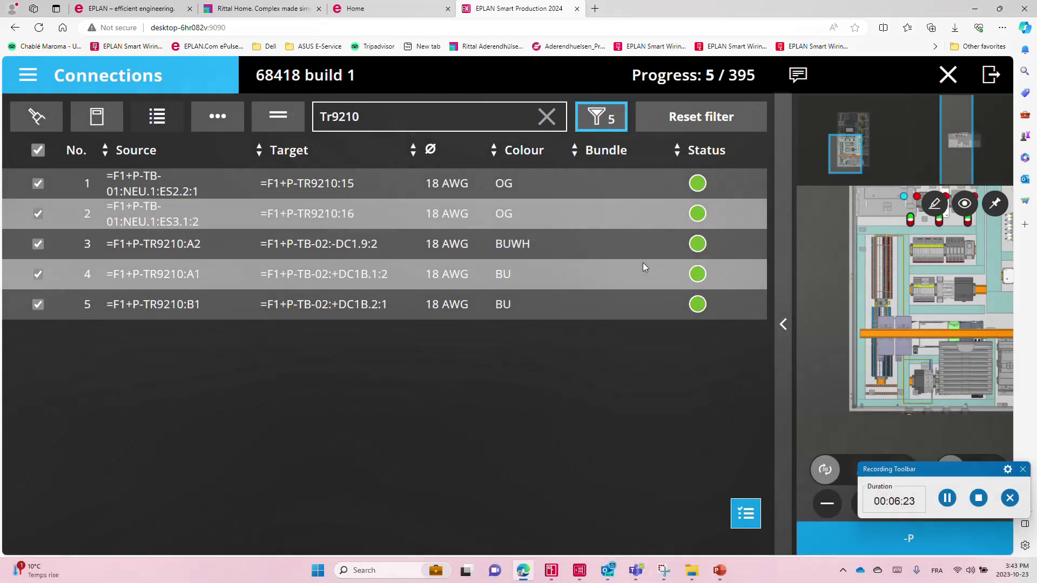
{"action": "left_click", "coordinate": [643, 266]}
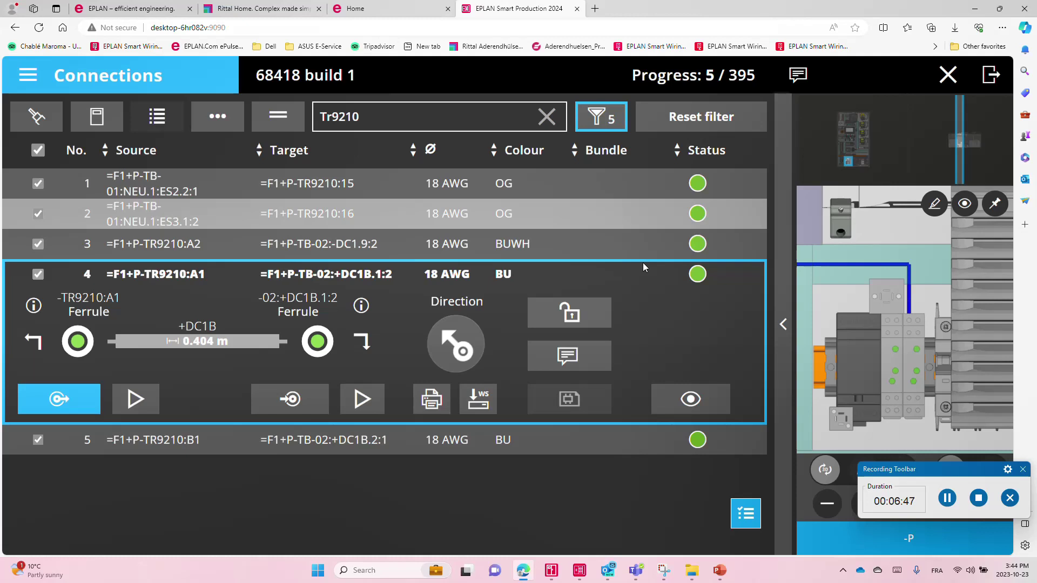
Locate wire 4's target, then locate wire 3's target (-DC1.9:2) and animate its route.
{"action": "key", "text": "Right"}
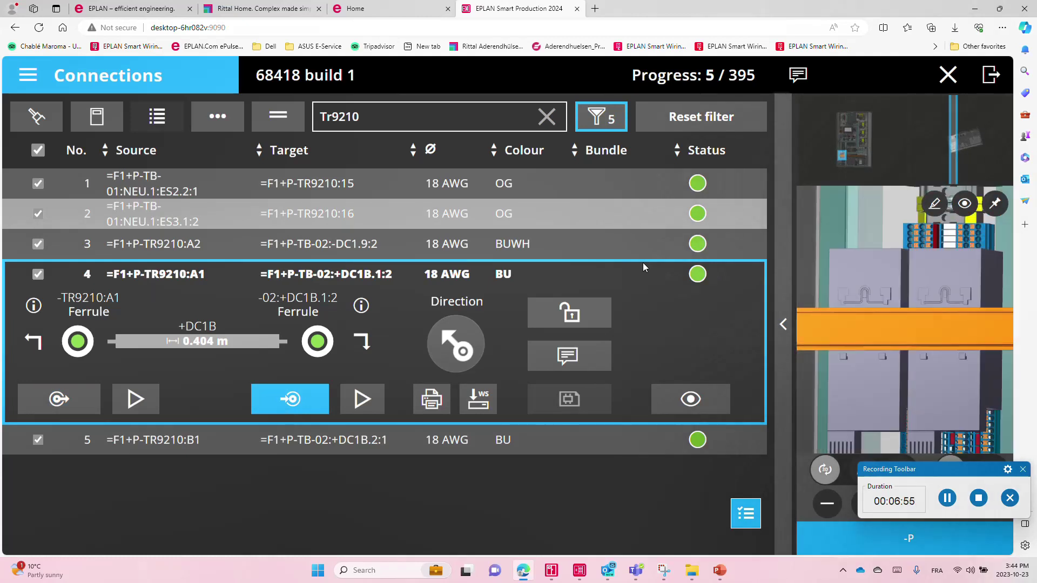
{"action": "key", "text": "Up"}
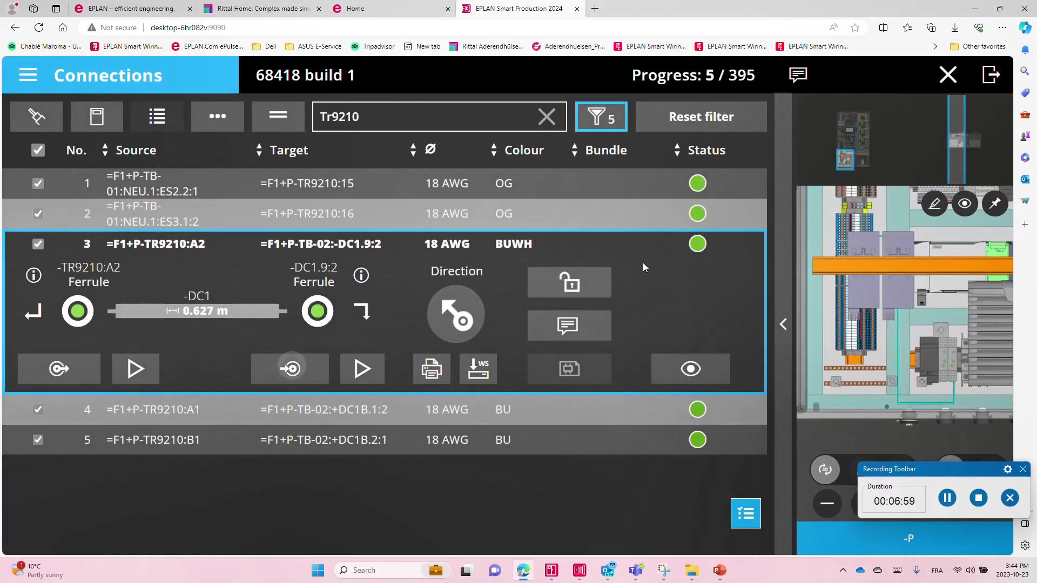
{"action": "key", "text": "Right"}
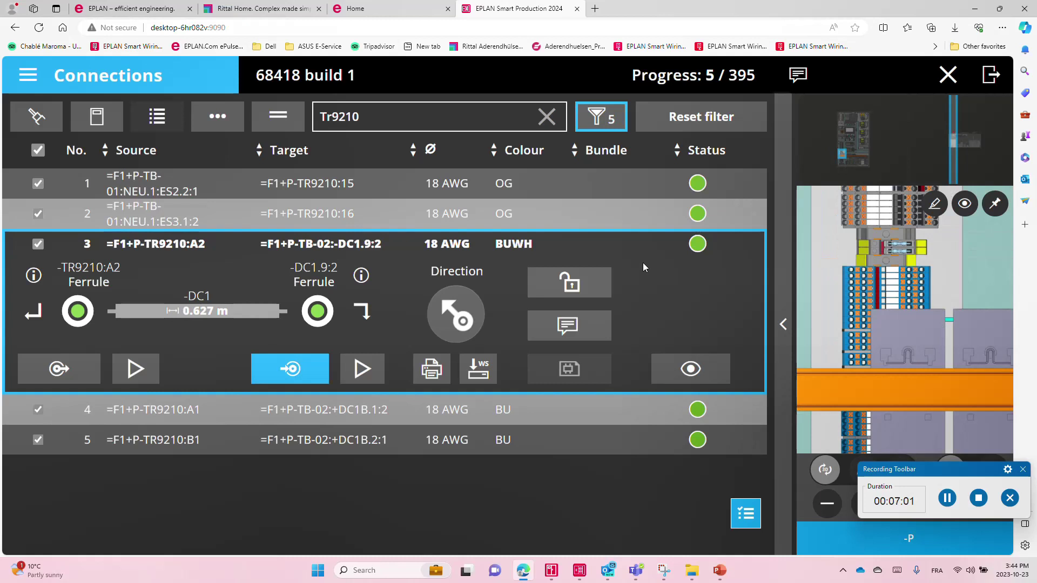
{"action": "key", "text": "Right"}
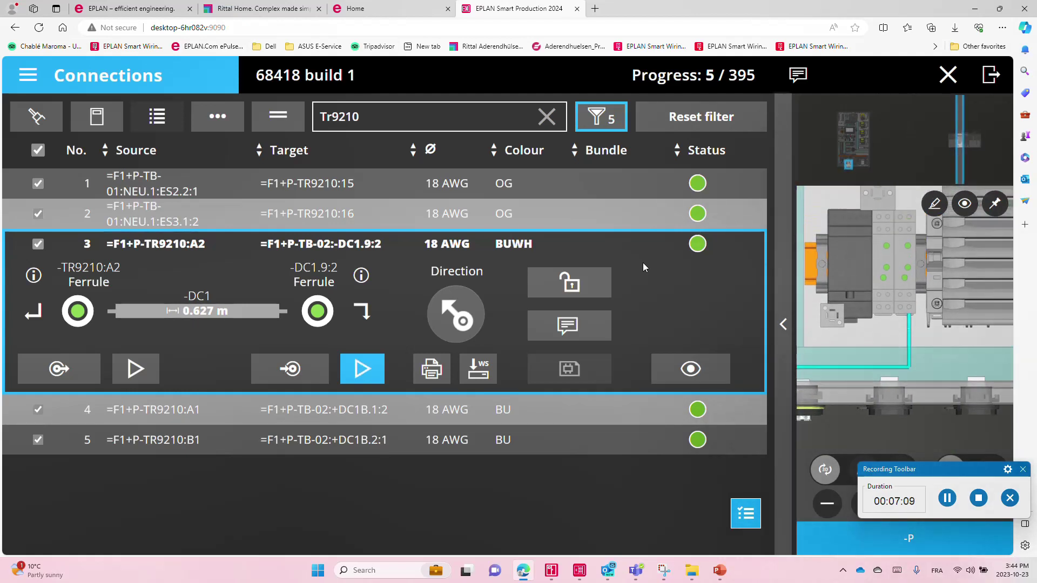
Collapse the connection list so wire 3's 3D route fills the page, then show Edge's Action center.
{"action": "left_click_drag", "start_coordinate": [956, 477], "coordinate": [717, 511]}
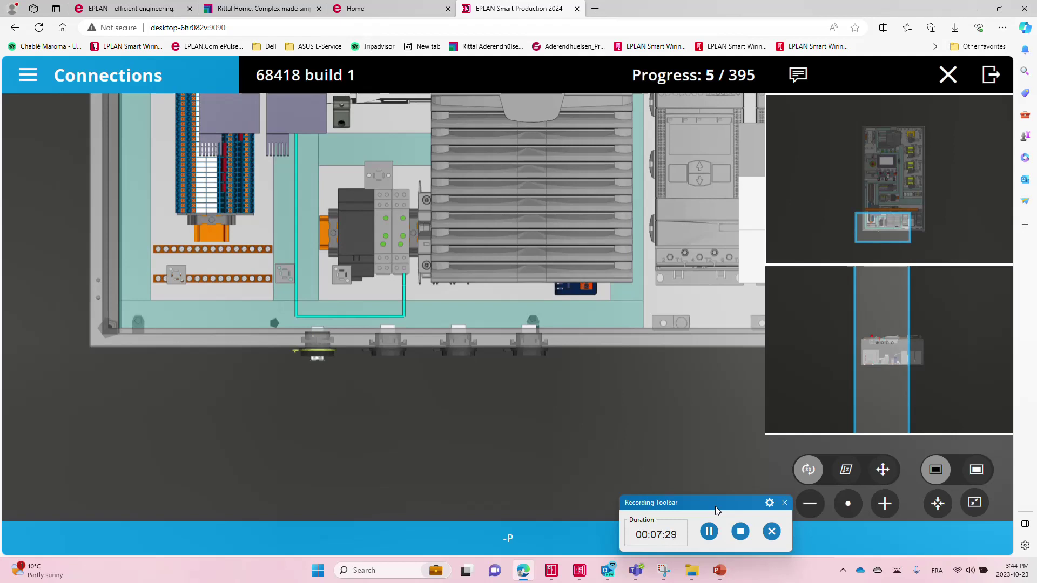
{"action": "left_click", "coordinate": [1024, 49]}
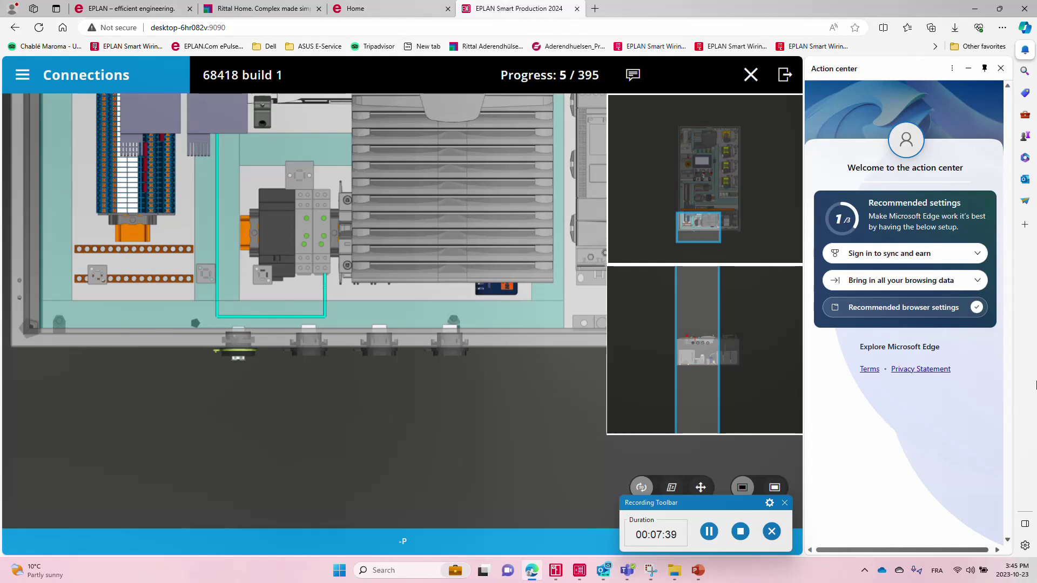
Cycle Edge tabs past the EPLAN website to the Rittal homepage tab.
{"action": "key", "text": "ctrl+Tab"}
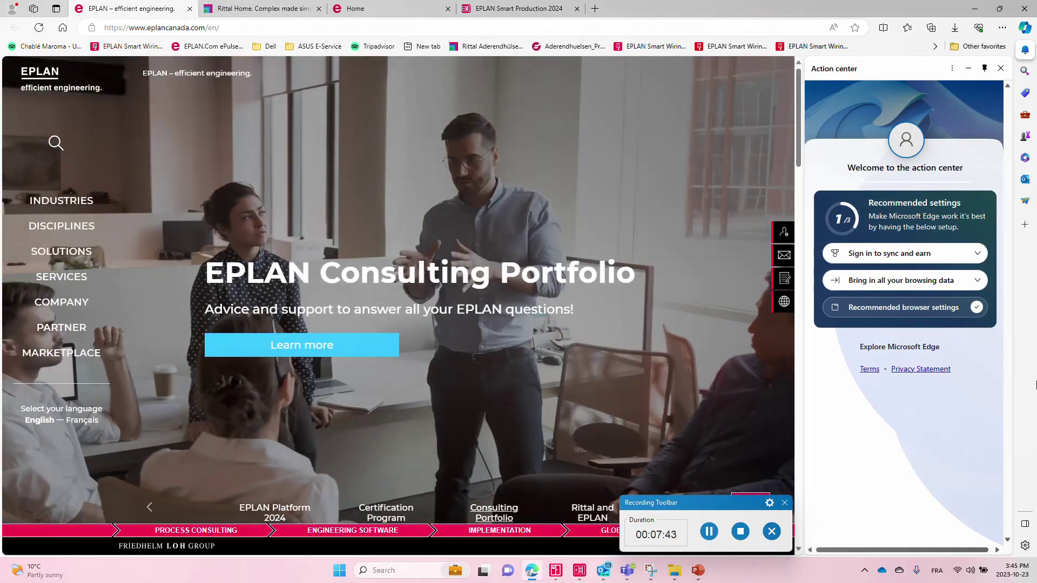
{"action": "key", "text": "ctrl+Tab"}
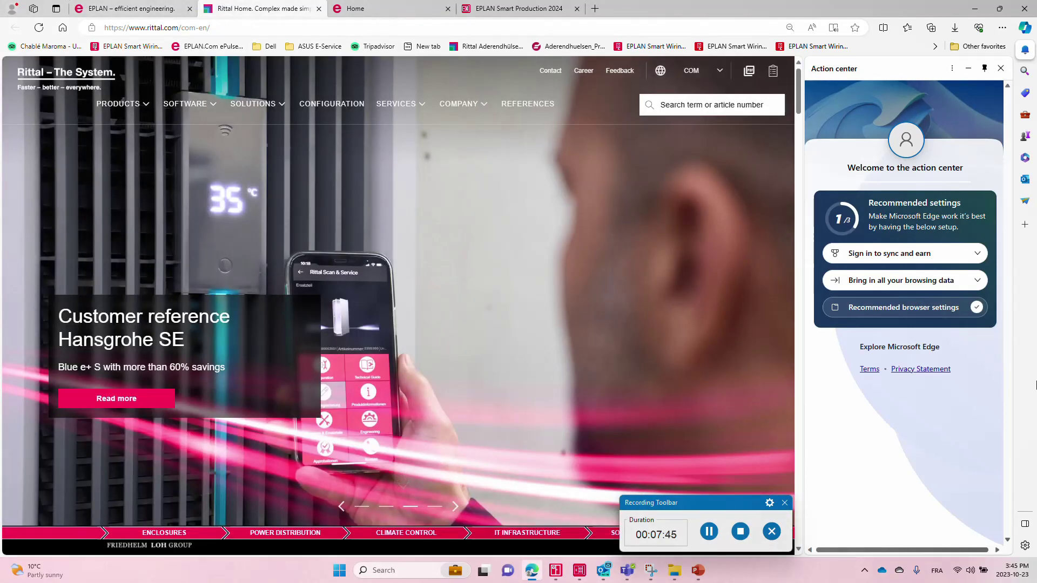